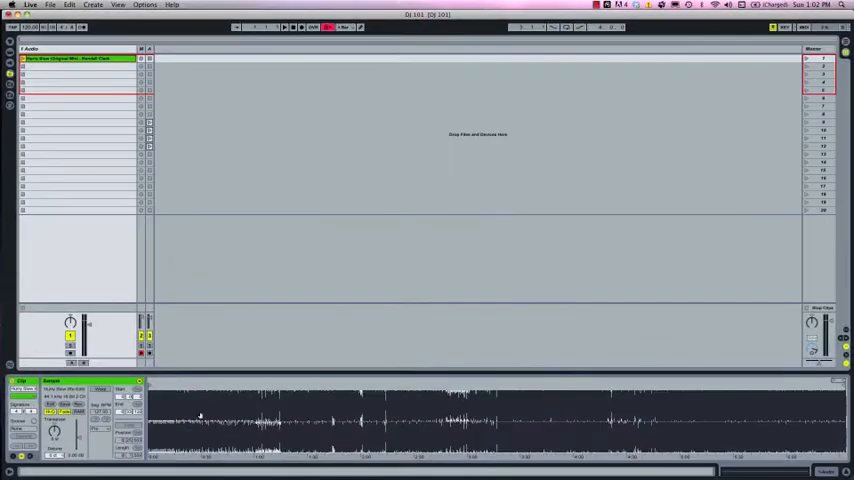
Step: Turn on Warp for the Hurry Slow clip and zoom in on the start of its waveform
click(100, 388)
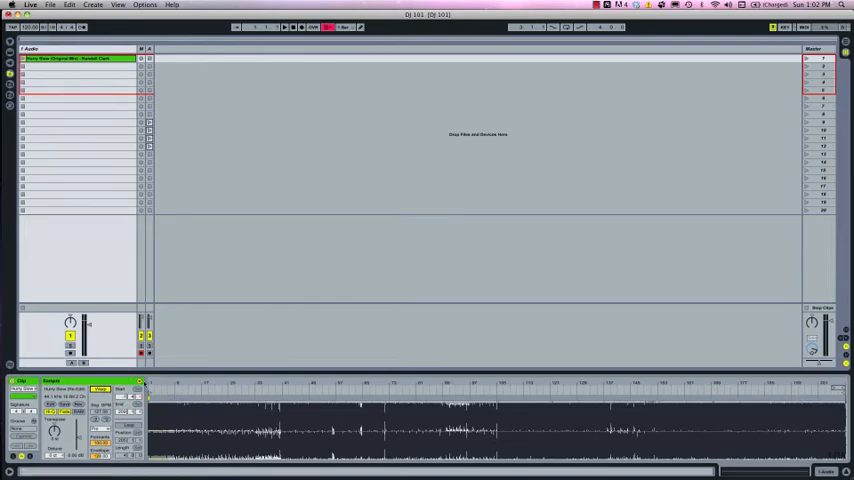
drag(150, 382, 150, 440)
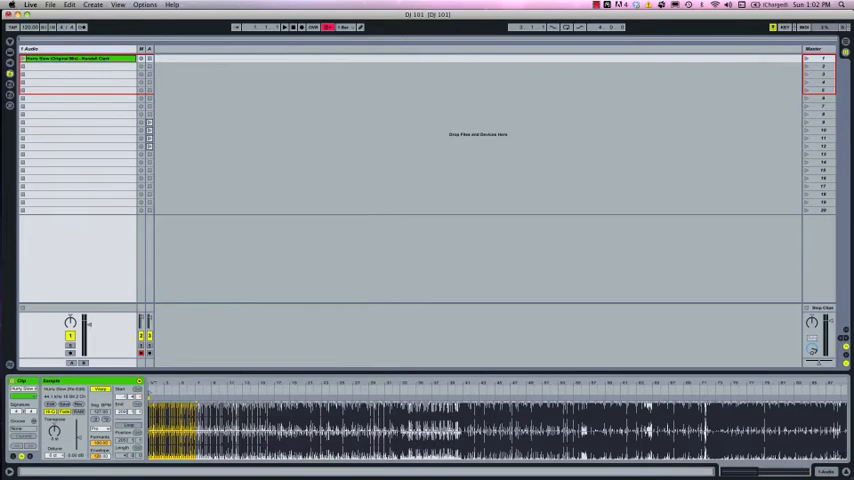
drag(150, 382, 150, 440)
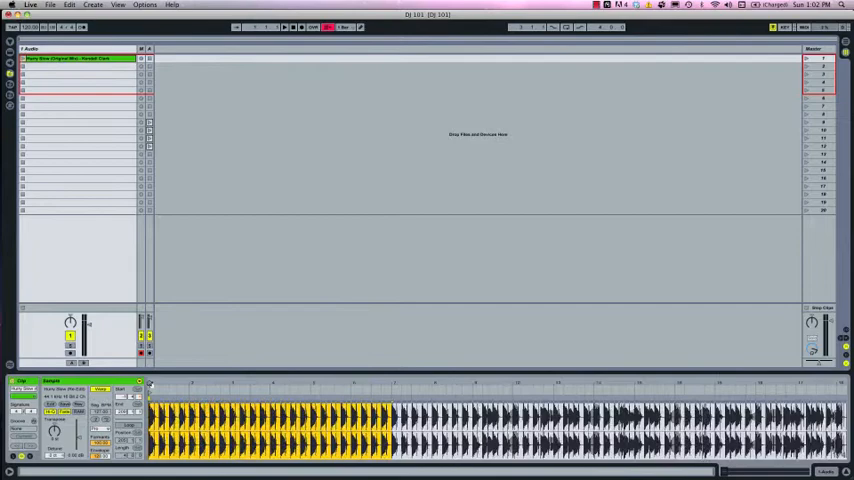
drag(150, 382, 150, 440)
drag(150, 382, 150, 440)
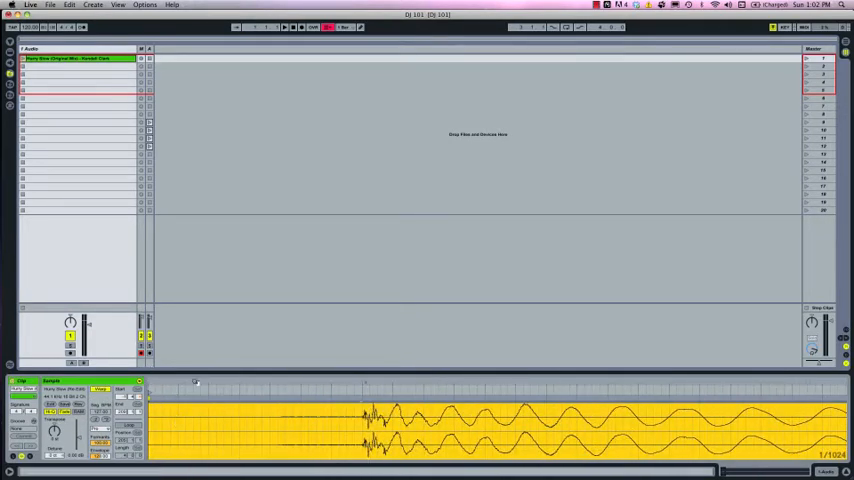
drag(193, 372, 193, 290)
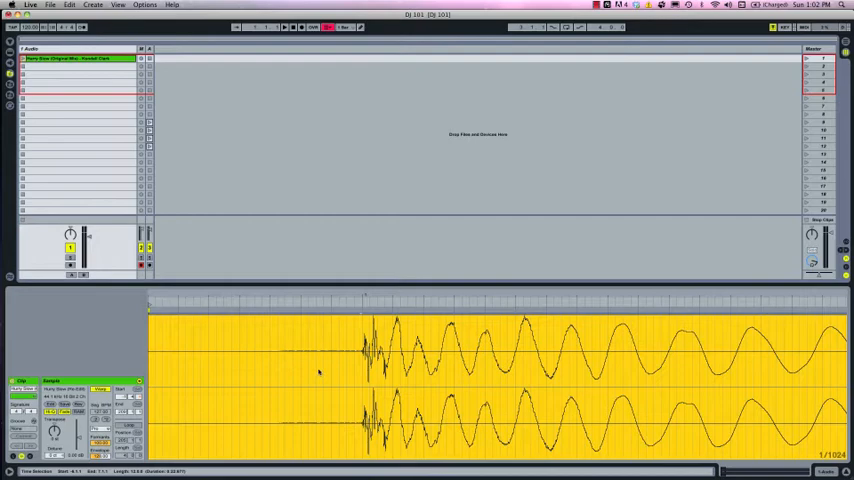
Step: Launch the clip to audition it and zoom closely onto the first kick's onset
drag(319, 372, 319, 300)
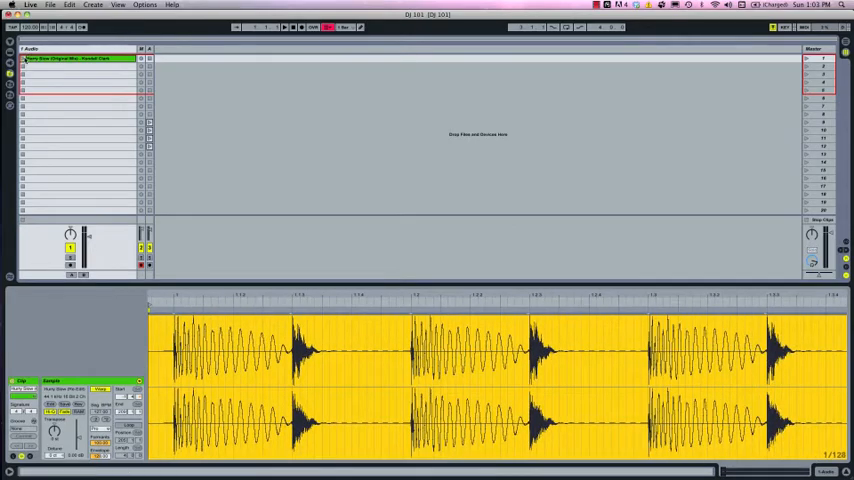
click(24, 58)
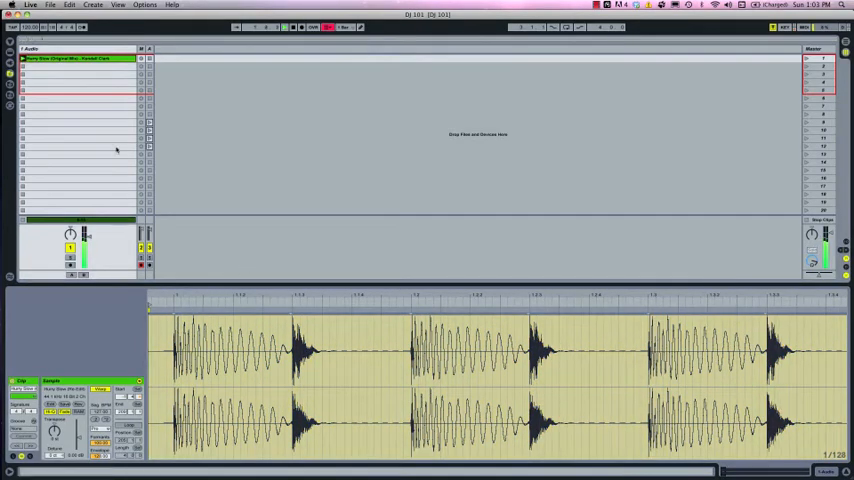
drag(272, 320, 272, 360)
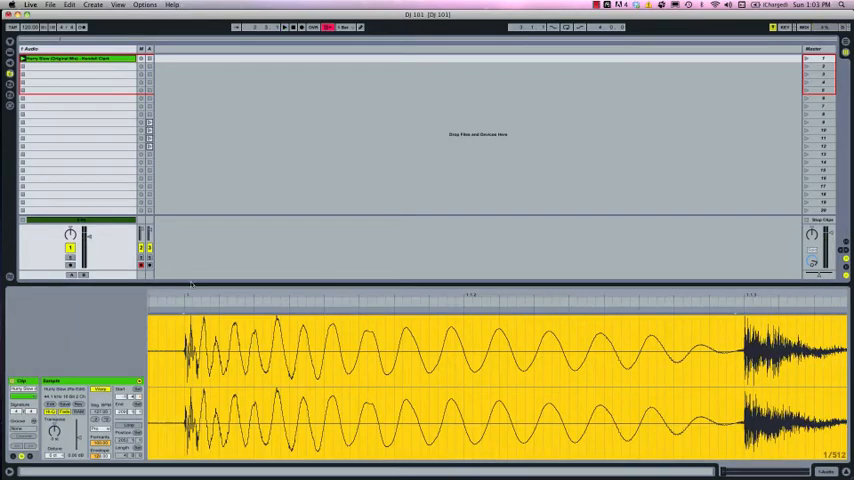
drag(189, 283, 184, 207)
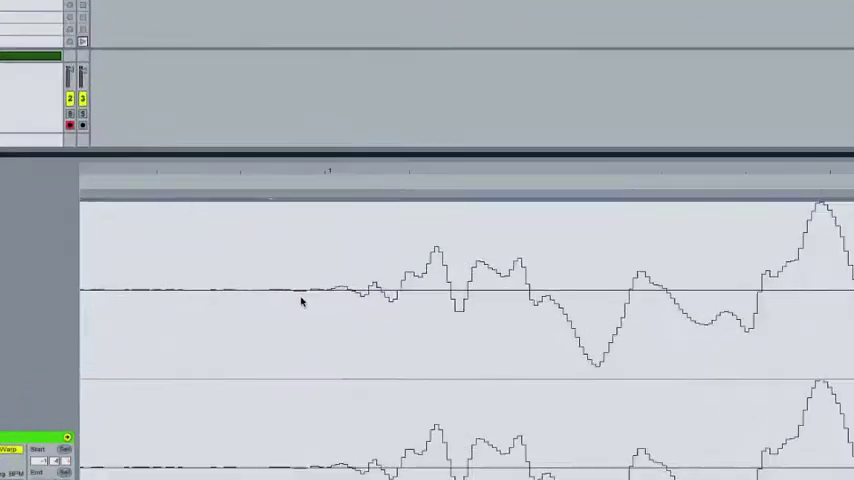
Step: Insert a warp marker at the first kick and set 1.1.1 there
click(295, 289)
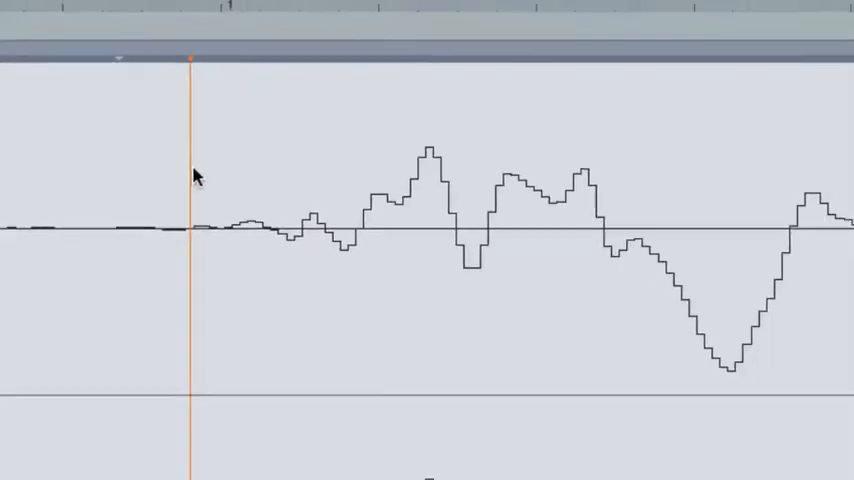
right_click(195, 175)
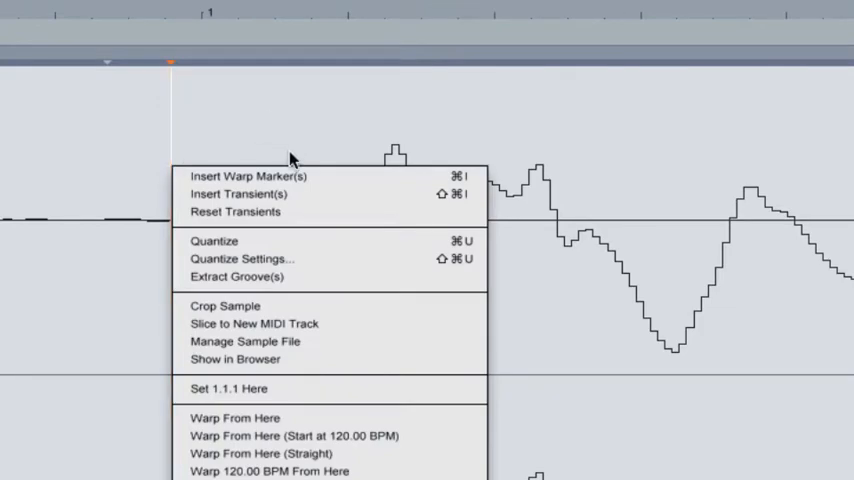
click(295, 177)
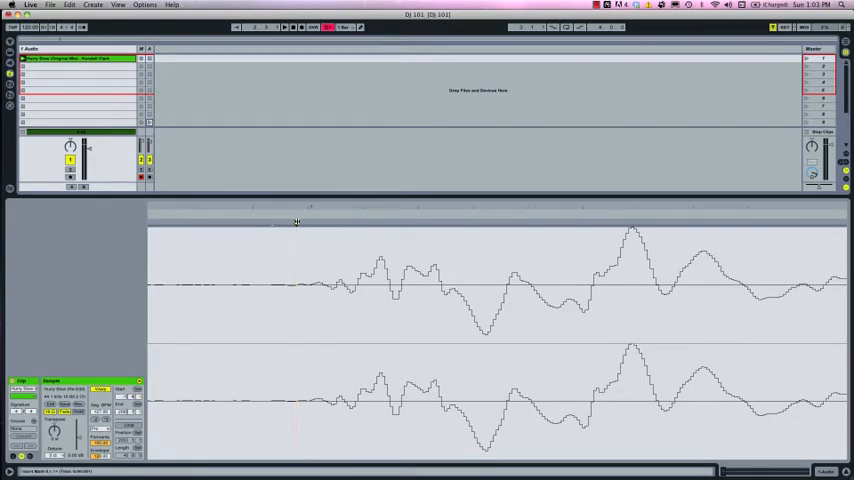
right_click(296, 222)
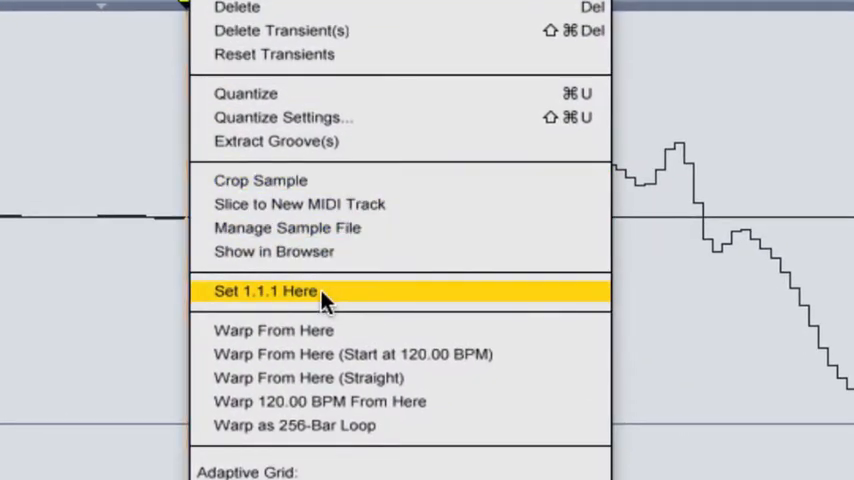
click(322, 297)
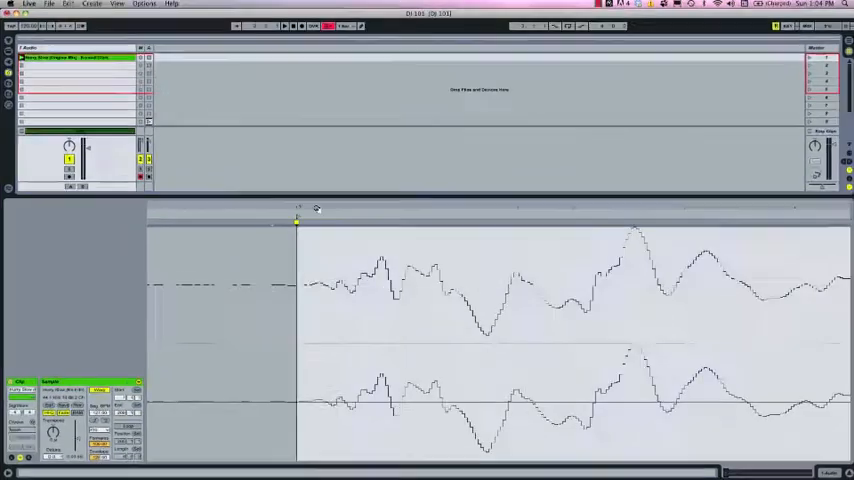
Step: Warp the whole track from the first-beat marker using Warp From Here
drag(316, 208, 200, 207)
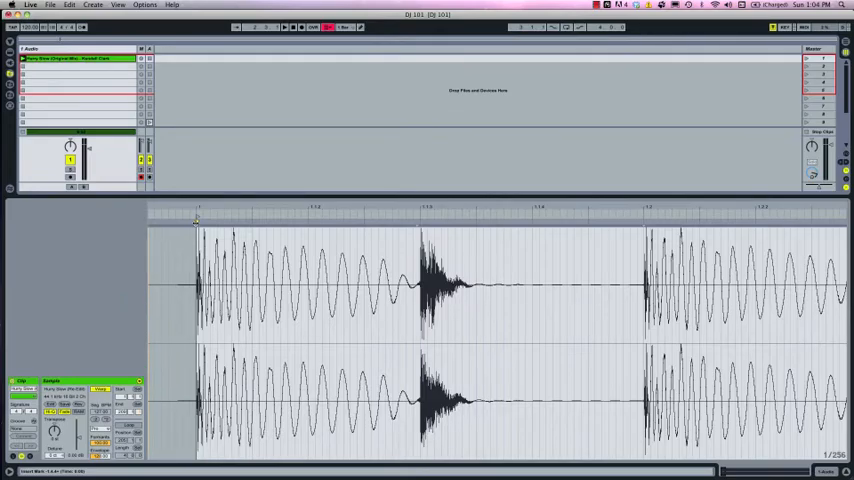
right_click(196, 222)
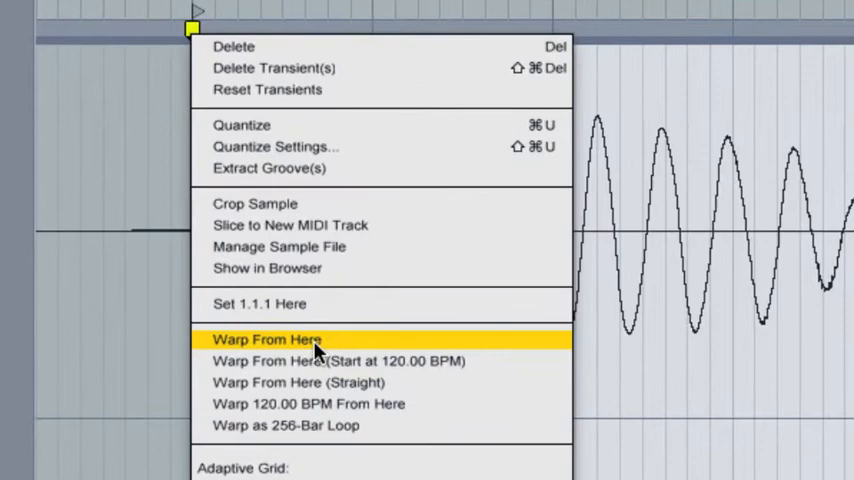
click(316, 347)
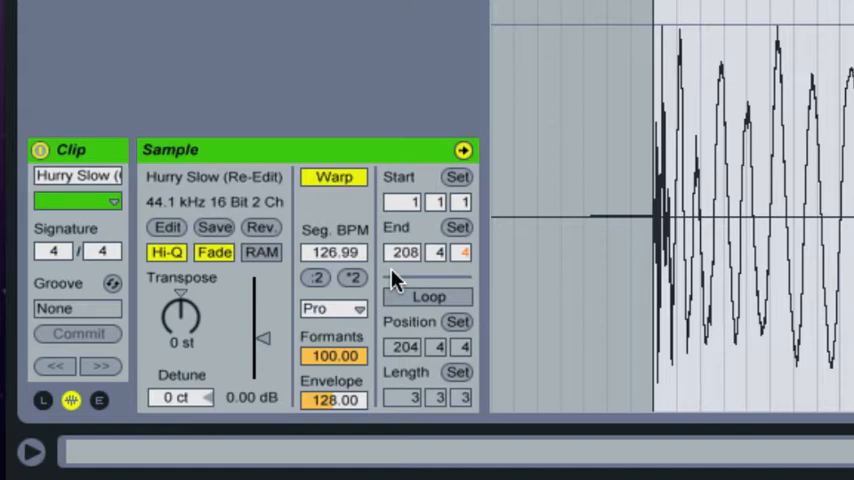
Step: Set the clip's Seg. BPM to exactly 127 and turn off its Fade switch
click(345, 252)
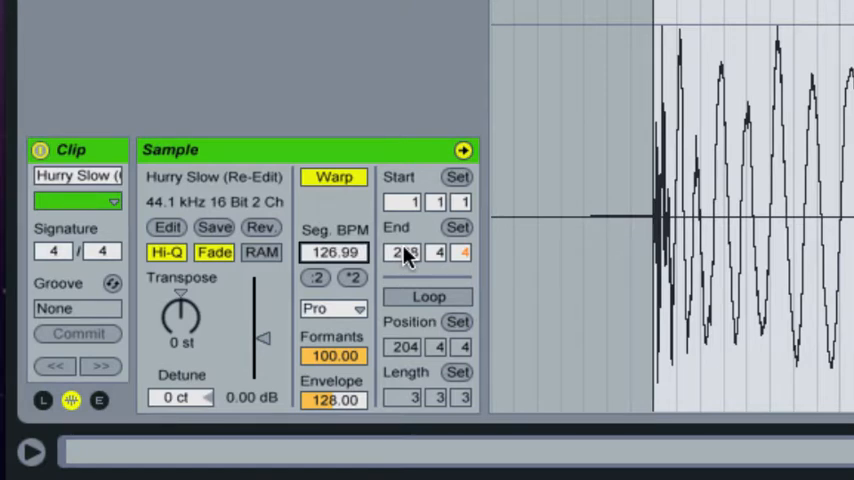
text(127)
key(Return)
click(216, 252)
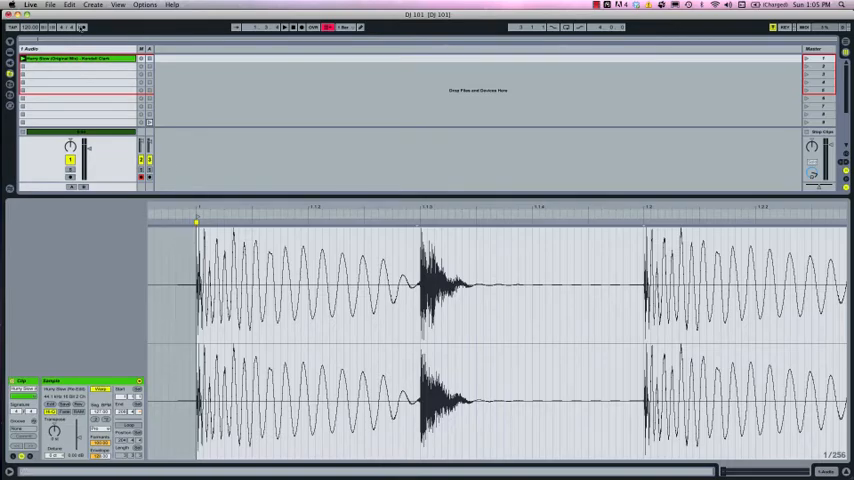
Step: Zoom onto the clip's closing bars near bar 208 to see where the audio ends
click(82, 27)
mouse_move(270, 207)
mouse_down()
mouse_move(270, 150)
mouse_move(320, 195)
mouse_move(188, 210)
mouse_up()
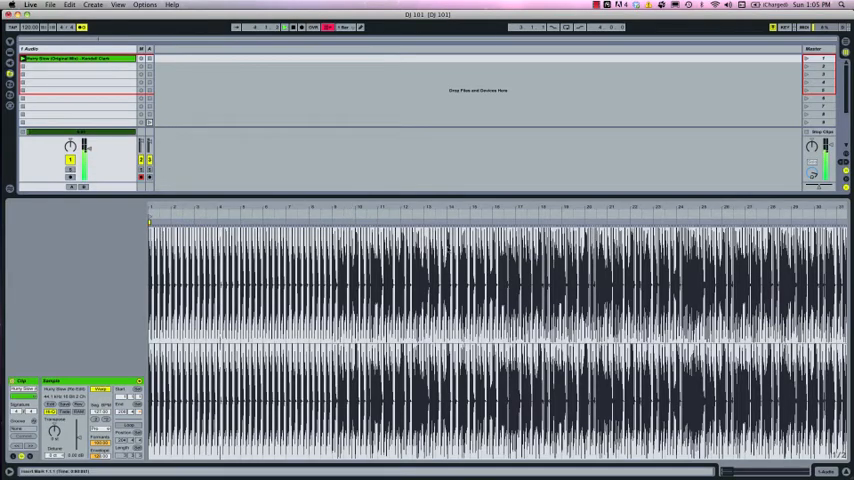
drag(447, 207, 447, 240)
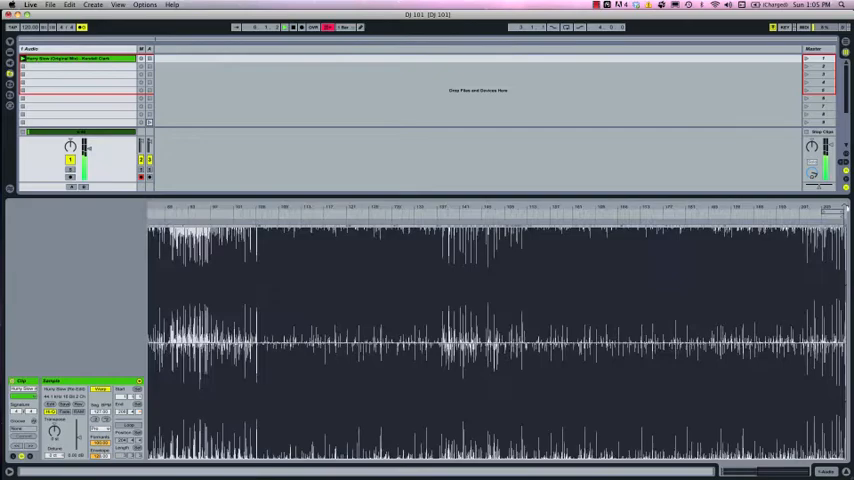
drag(500, 207, 500, 240)
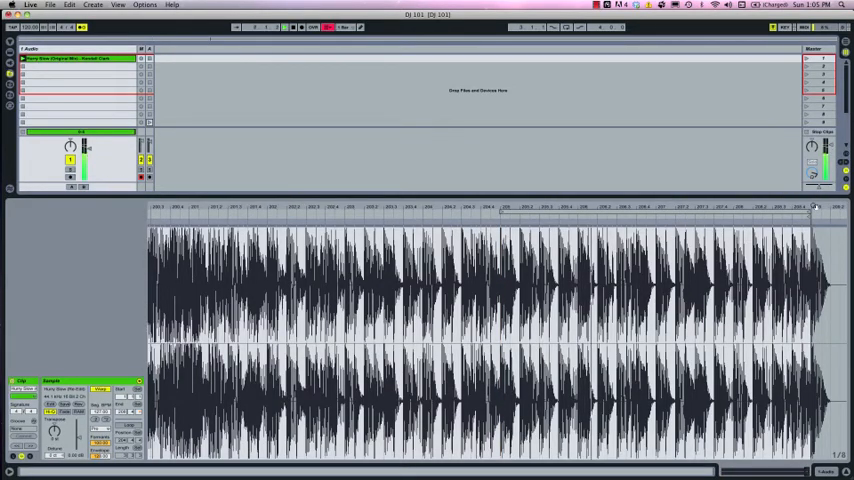
drag(500, 207, 500, 240)
drag(500, 207, 500, 240)
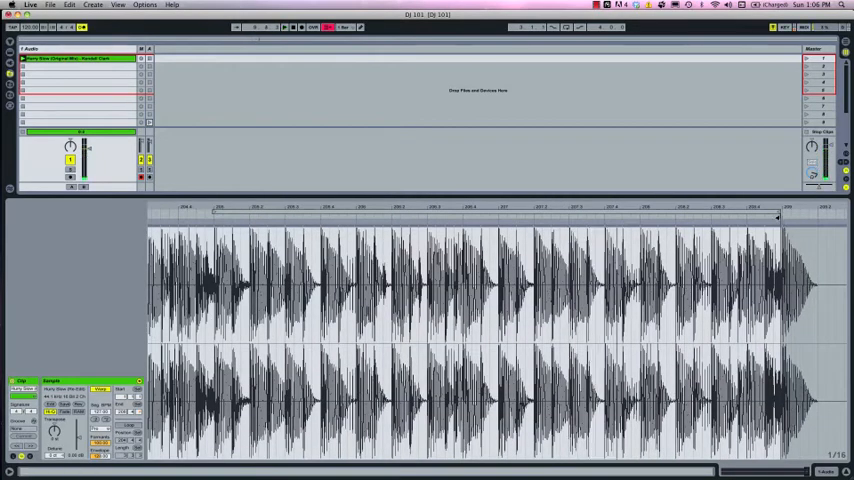
Step: Drag the clip end marker to the audio's end, verify at sample level, then show the whole clip
drag(778, 216, 833, 216)
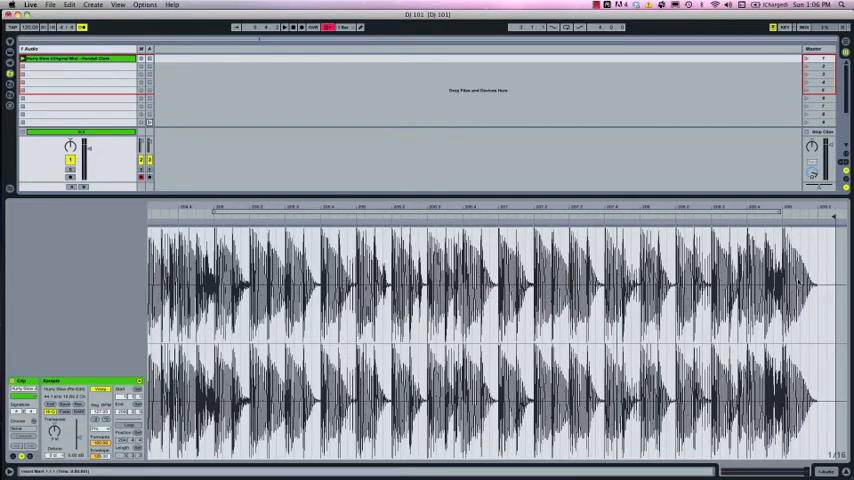
drag(785, 204, 742, 250)
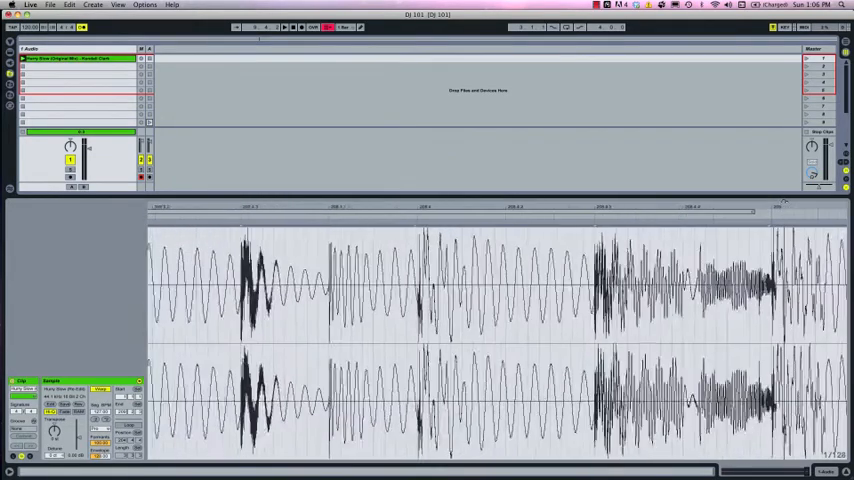
drag(666, 207, 407, 205)
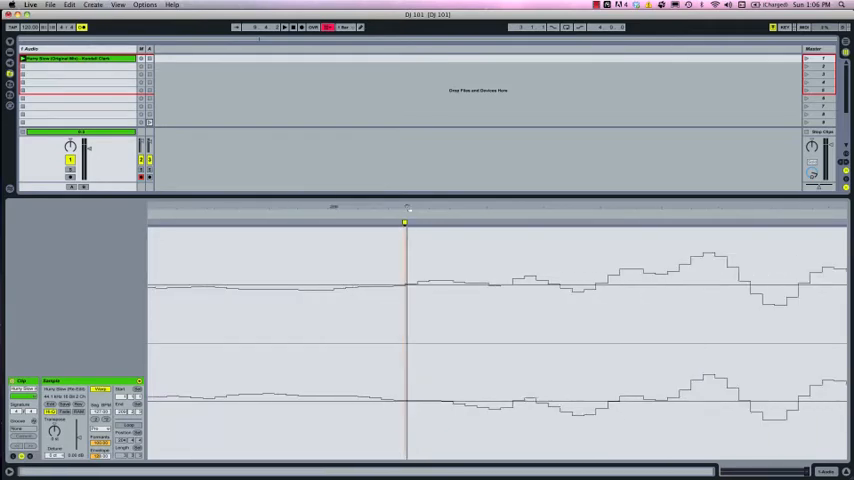
drag(407, 208, 394, 221)
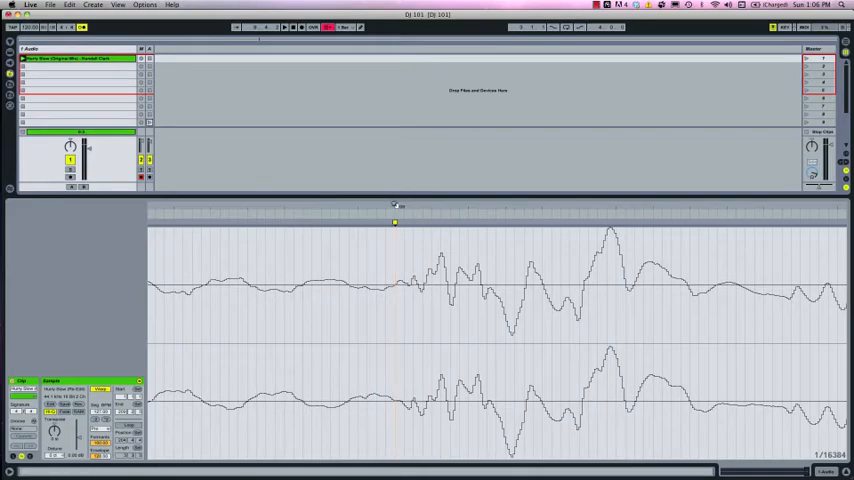
double_click(395, 206)
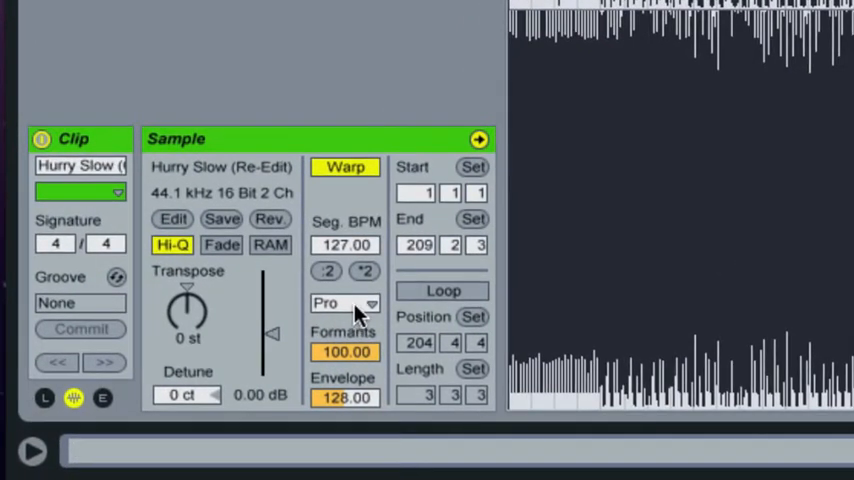
Step: Choose Complex Pro as the clip's warp mode from the Sample box dropdown
click(365, 305)
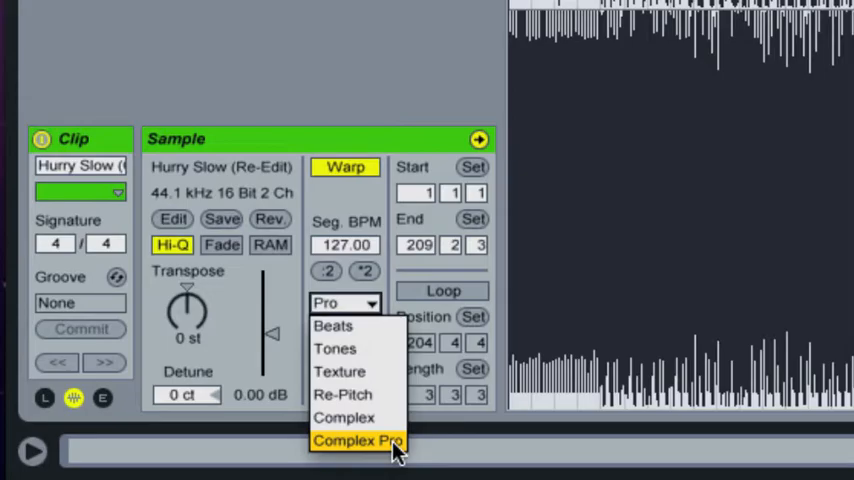
click(358, 440)
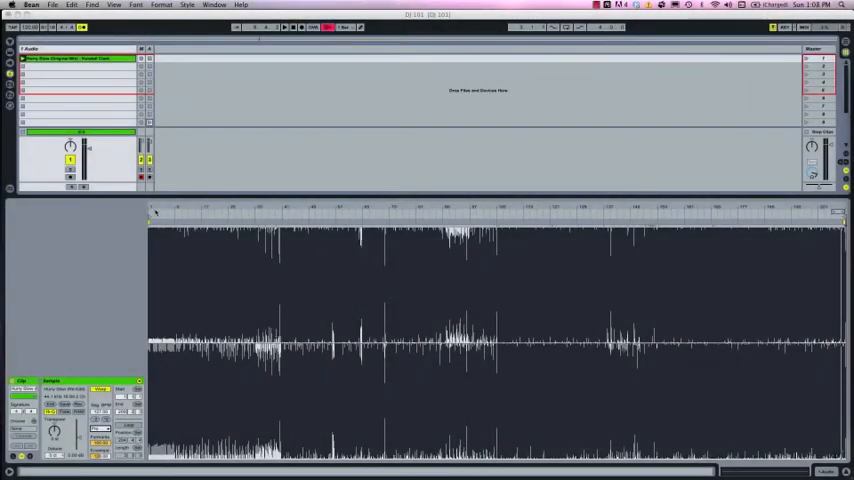
click(188, 207)
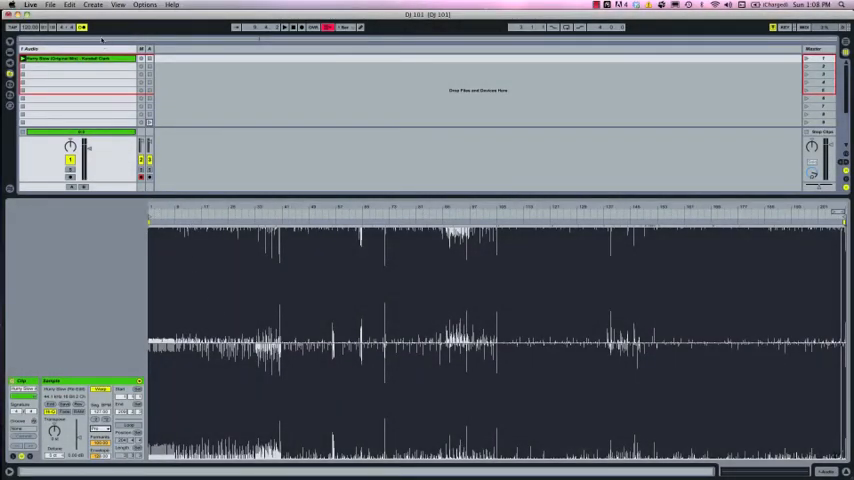
Step: Play the track from the start and widen the view over the opening bars toward bar 33
click(165, 212)
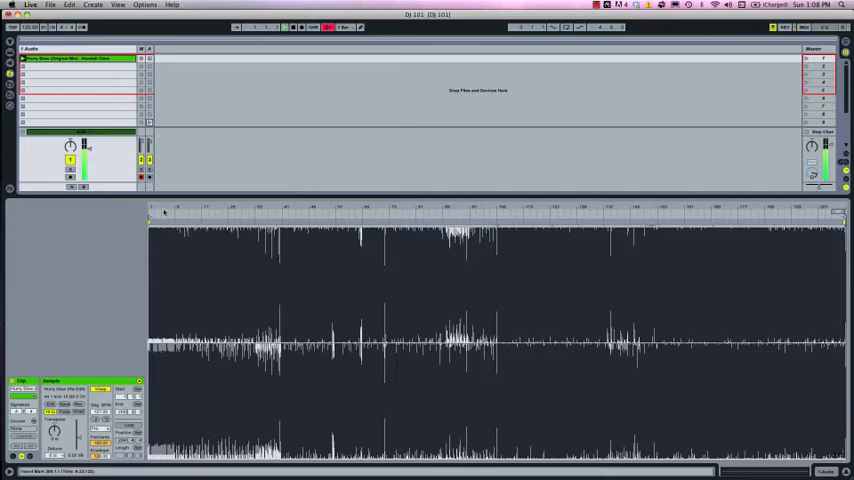
drag(160, 207, 267, 211)
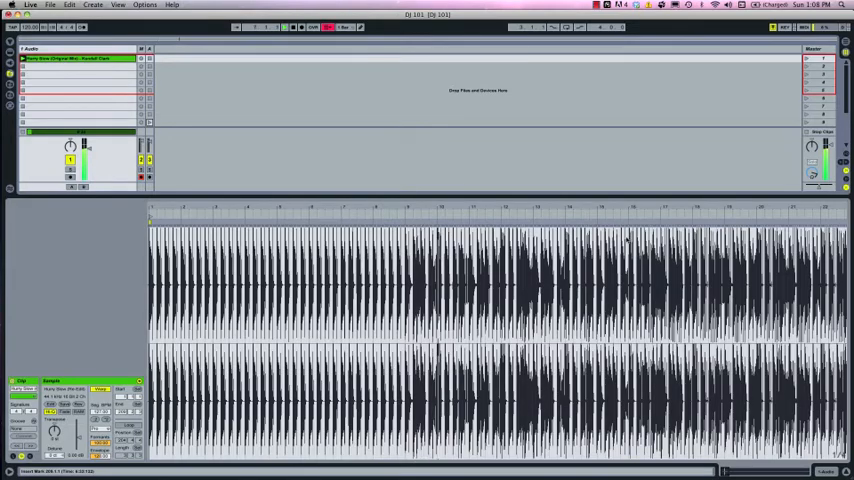
mouse_move(619, 206)
mouse_down()
mouse_move(619, 180)
mouse_move(580, 206)
mouse_up()
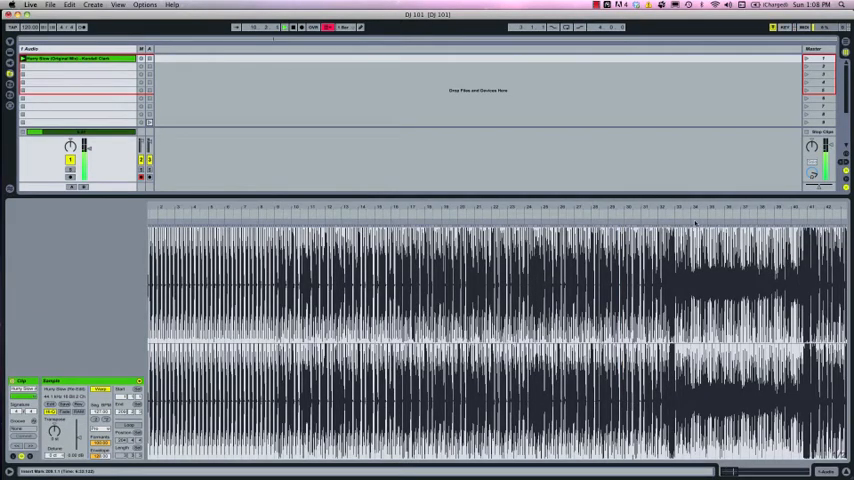
drag(619, 206, 560, 206)
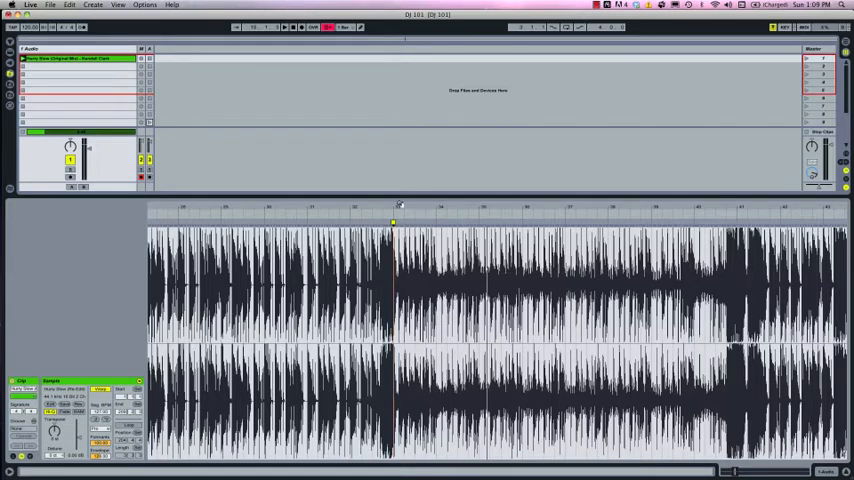
Step: Insert warp markers at the section change near bar 41 and at the next section start
key(space)
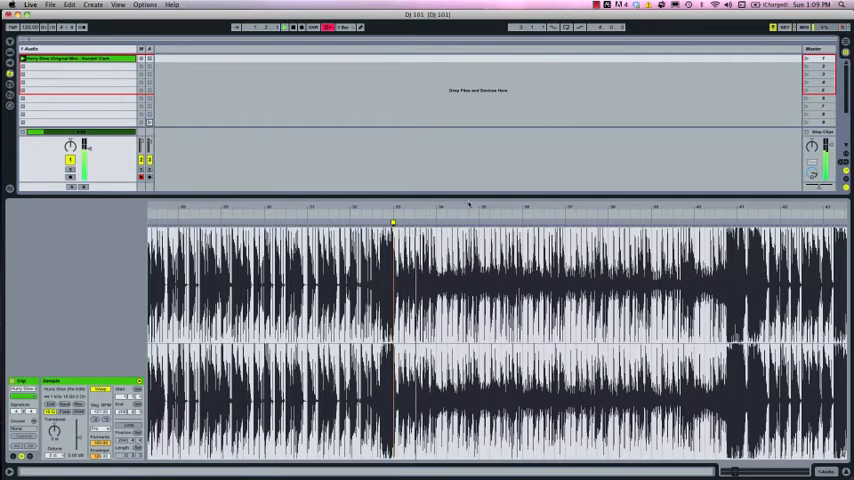
drag(471, 206, 341, 212)
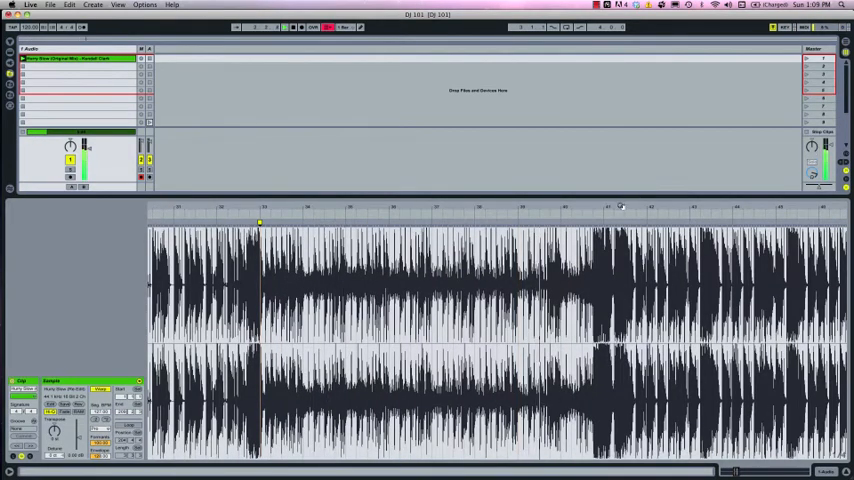
drag(630, 206, 540, 206)
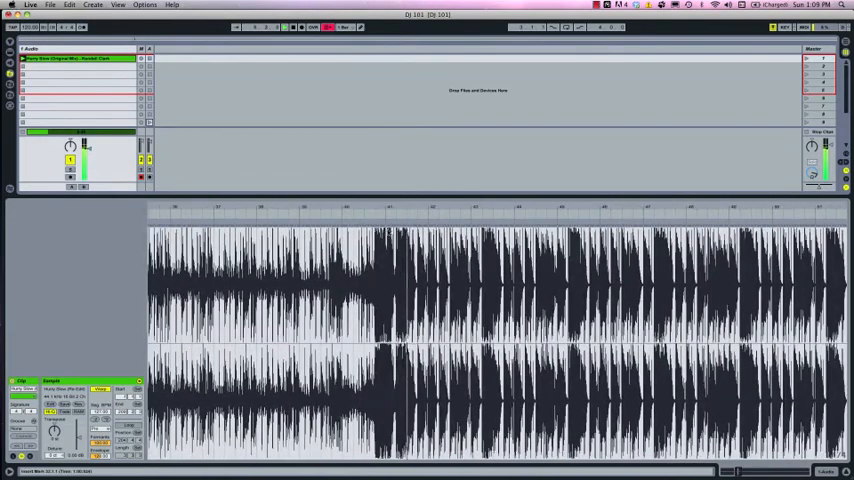
key(super+i)
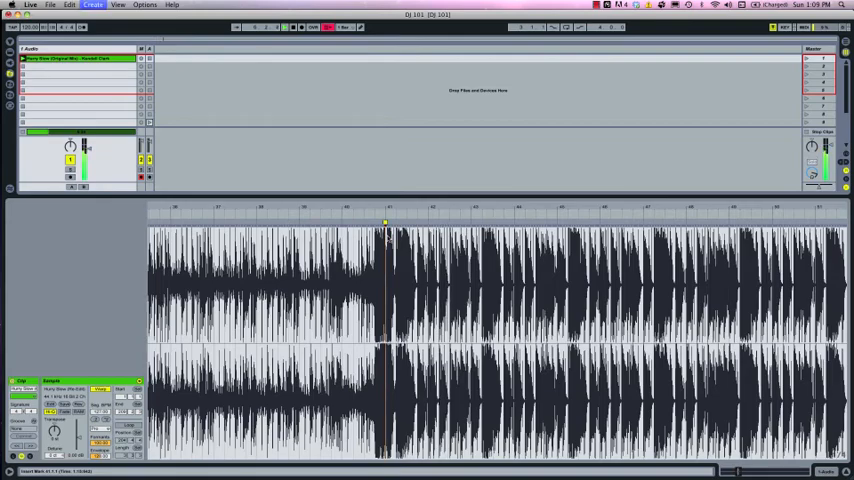
scroll(395, 210, up, 5)
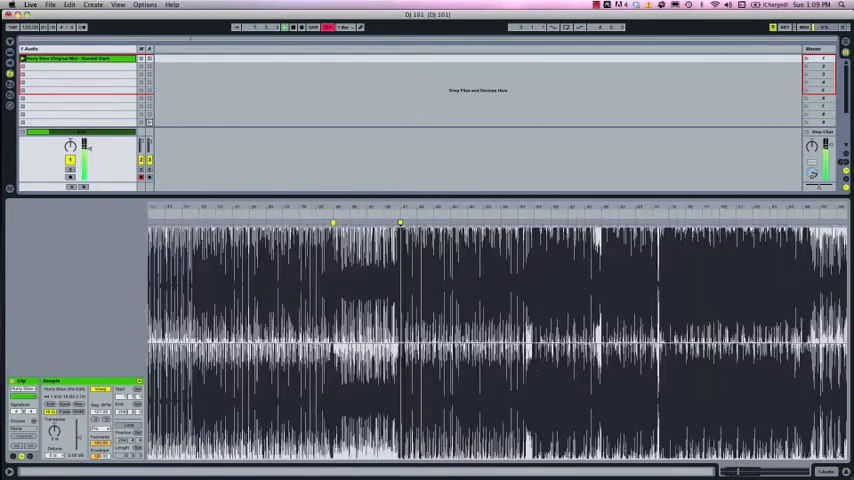
scroll(412, 398, right, 4)
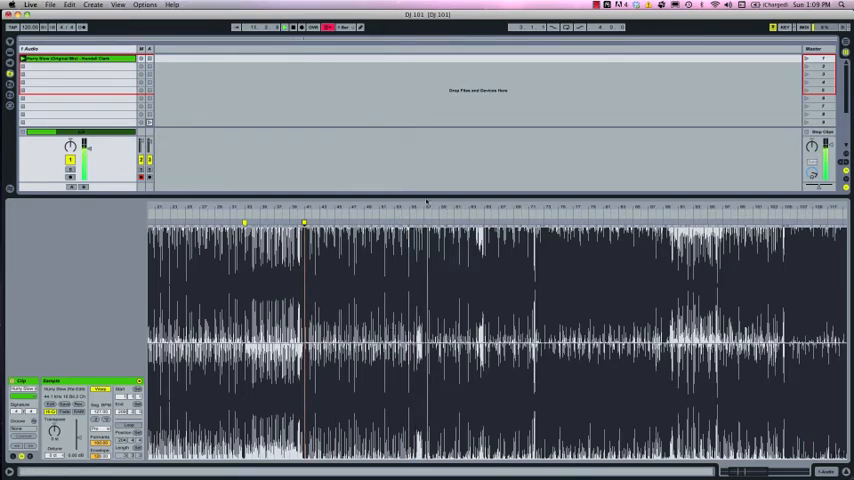
scroll(430, 300, down, 2)
scroll(430, 300, down, 2)
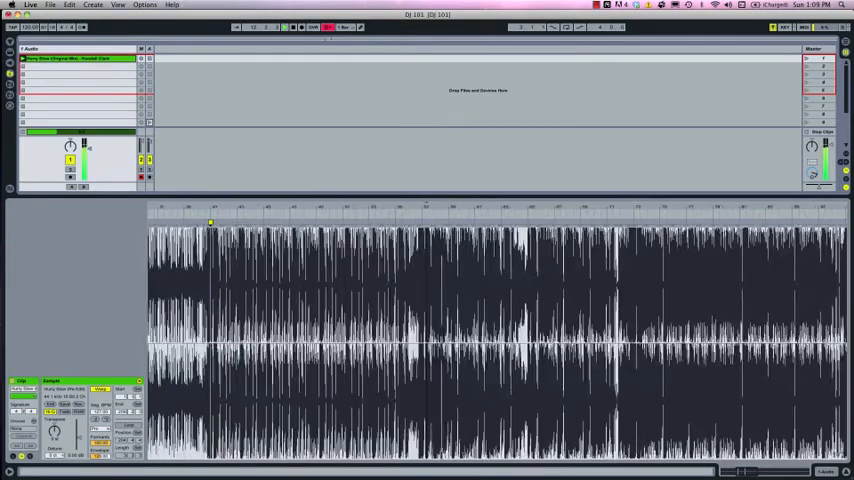
double_click(423, 224)
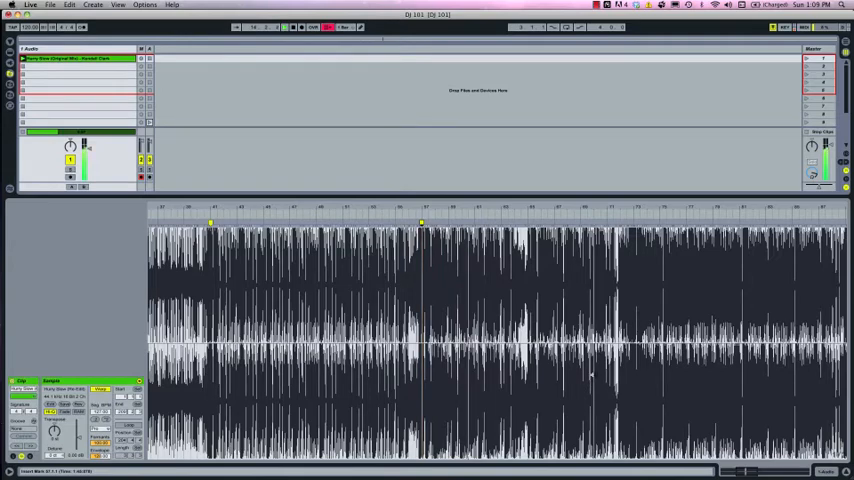
scroll(631, 300, right, 3)
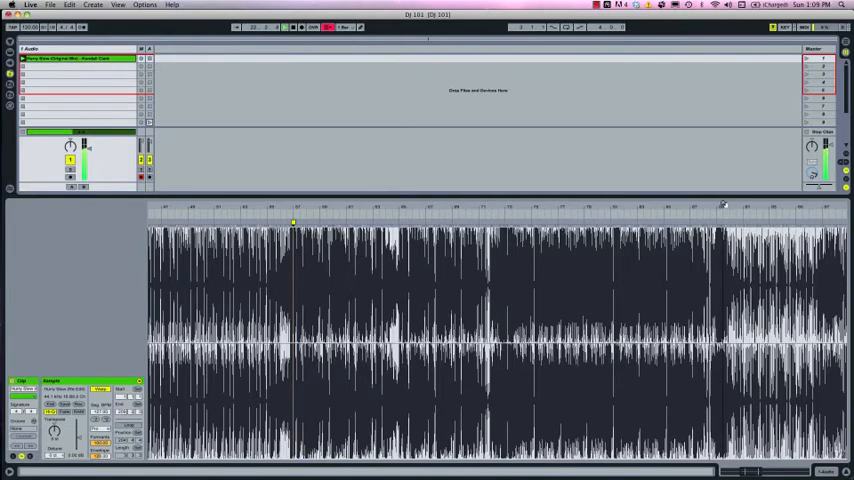
Step: Place a warp marker at the next section change, then zoom to where the loud section ends near bar 105
drag(723, 205, 723, 240)
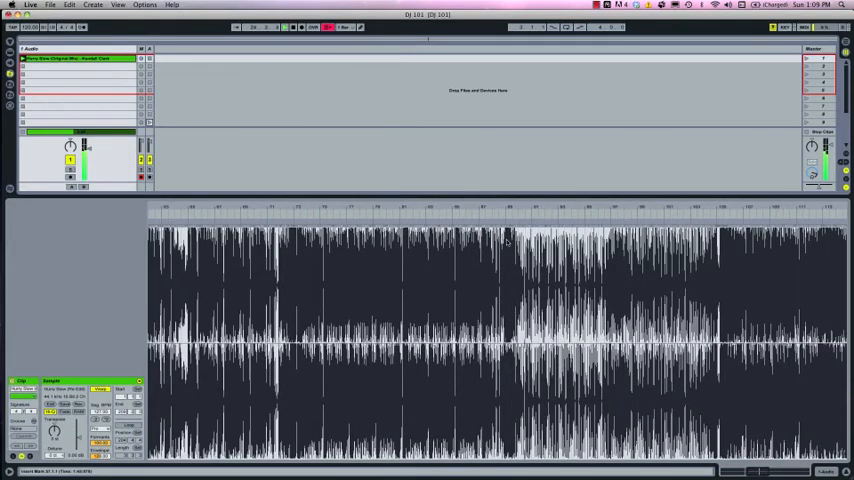
drag(513, 205, 498, 245)
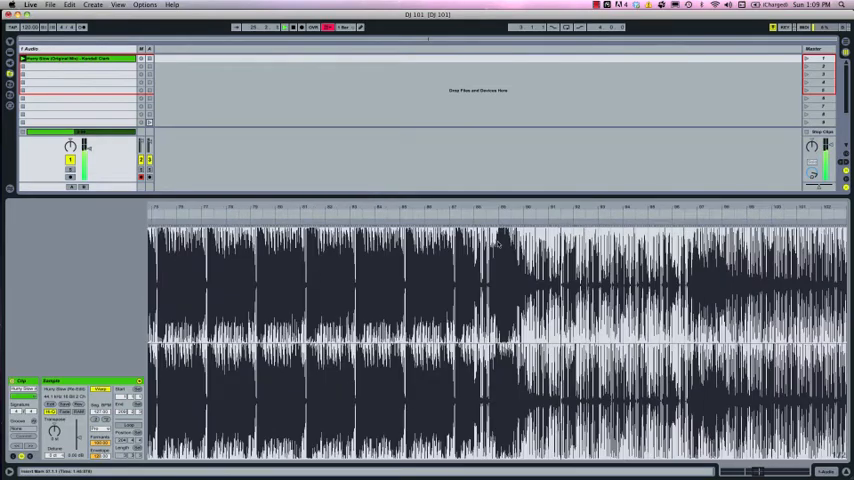
double_click(499, 230)
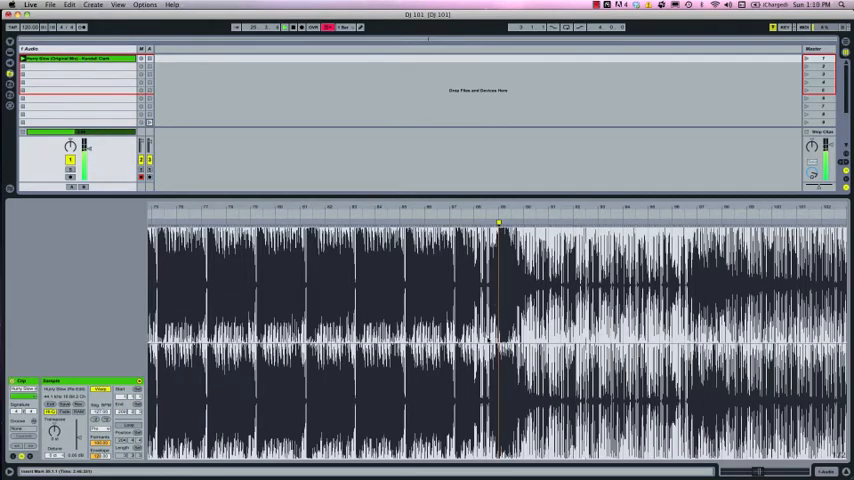
drag(499, 222, 347, 222)
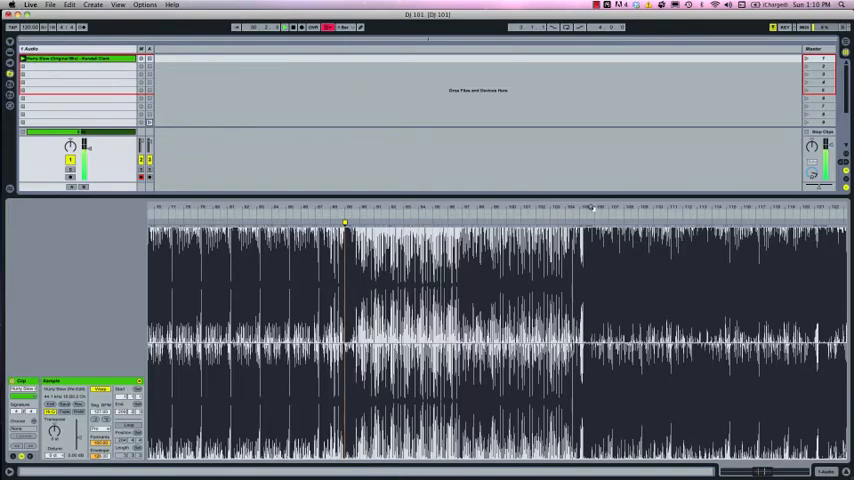
drag(591, 215, 591, 208)
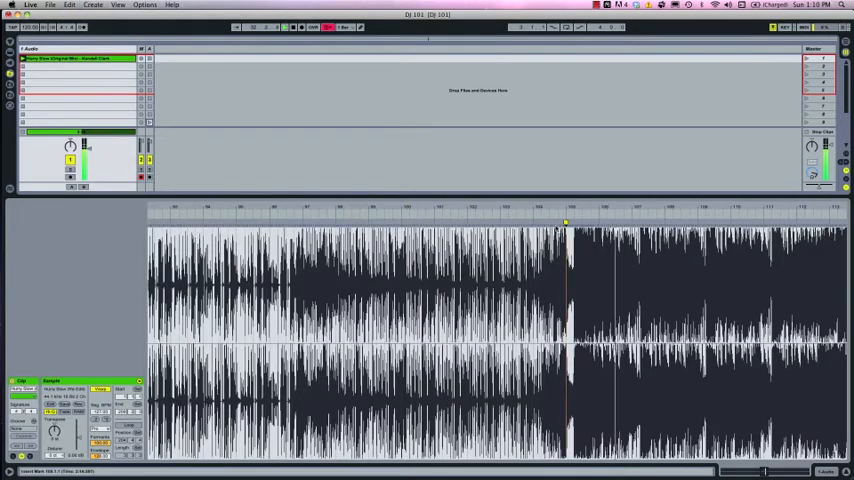
drag(562, 215, 562, 205)
scroll(450, 300, right, 5)
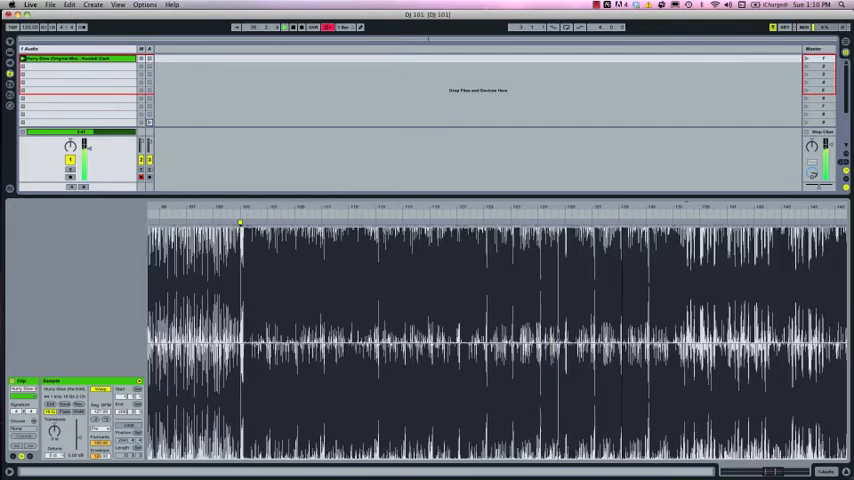
scroll(450, 300, right, 4)
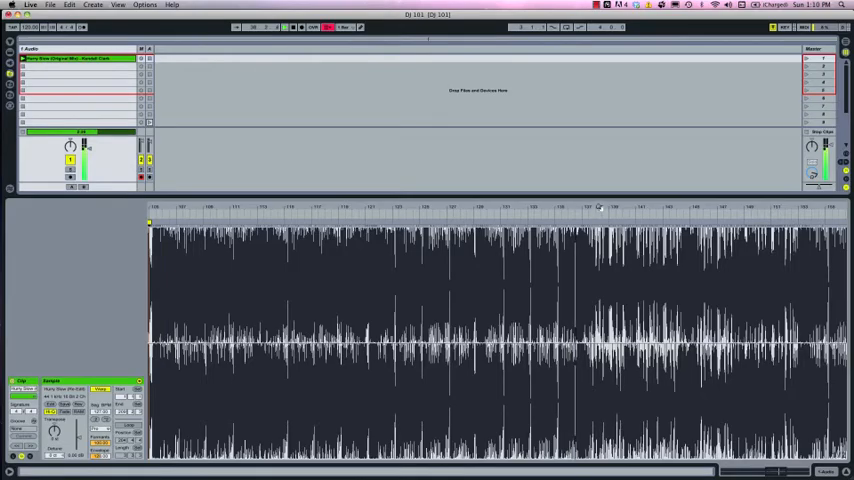
drag(621, 210, 621, 260)
drag(621, 210, 629, 250)
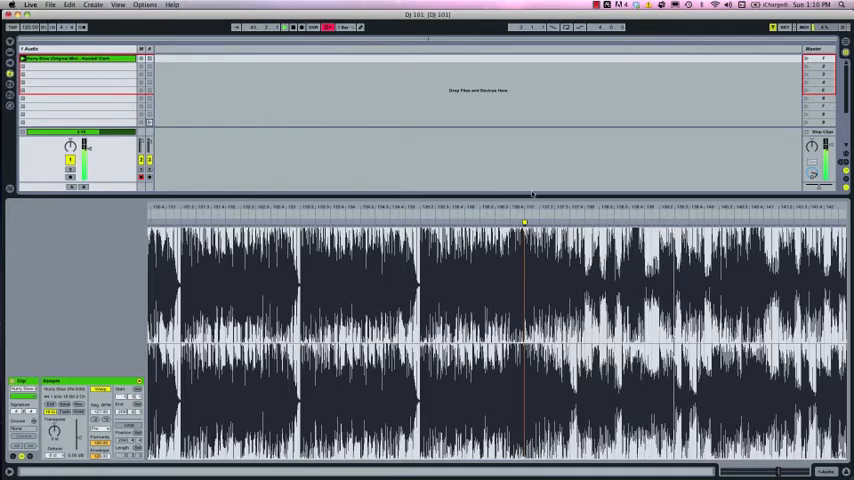
scroll(528, 240, up, 3)
drag(528, 222, 344, 222)
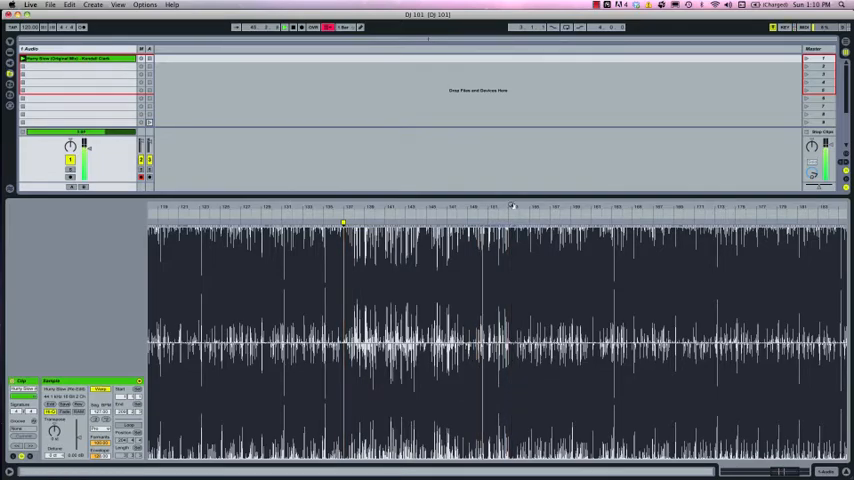
mouse_move(343, 212)
mouse_down()
mouse_move(310, 300)
mouse_move(490, 286)
mouse_up()
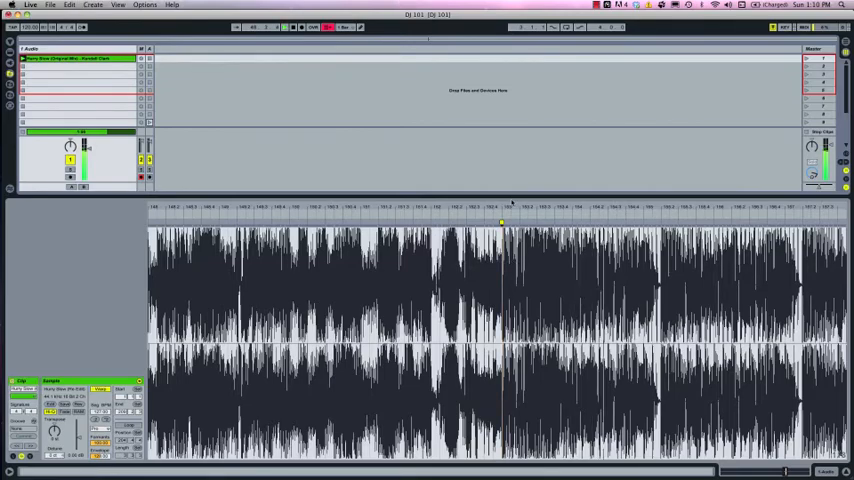
drag(512, 207, 512, 260)
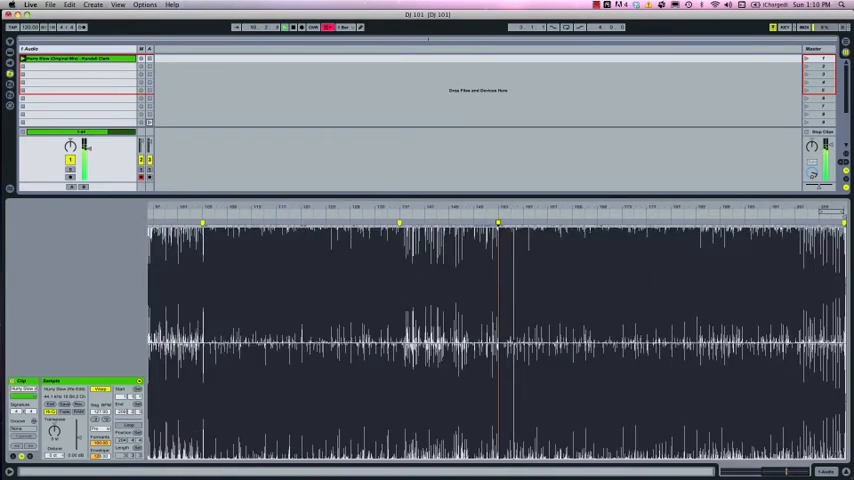
click(620, 382)
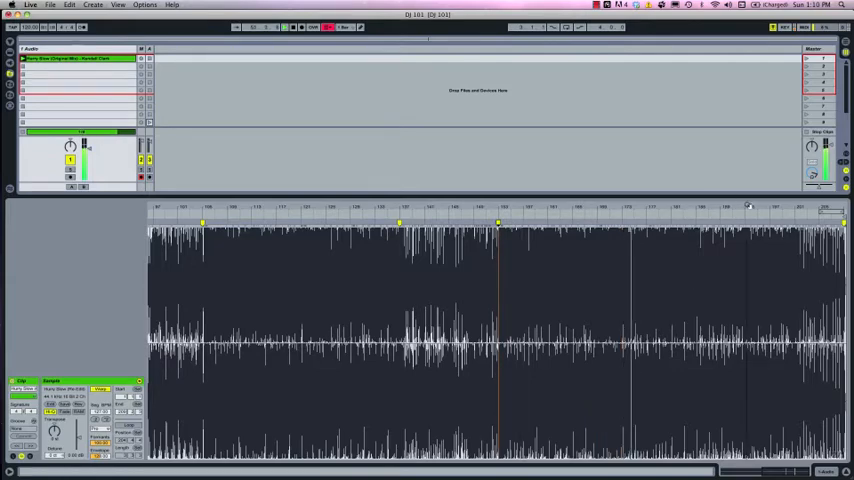
scroll(748, 205, down, 3)
click(707, 378)
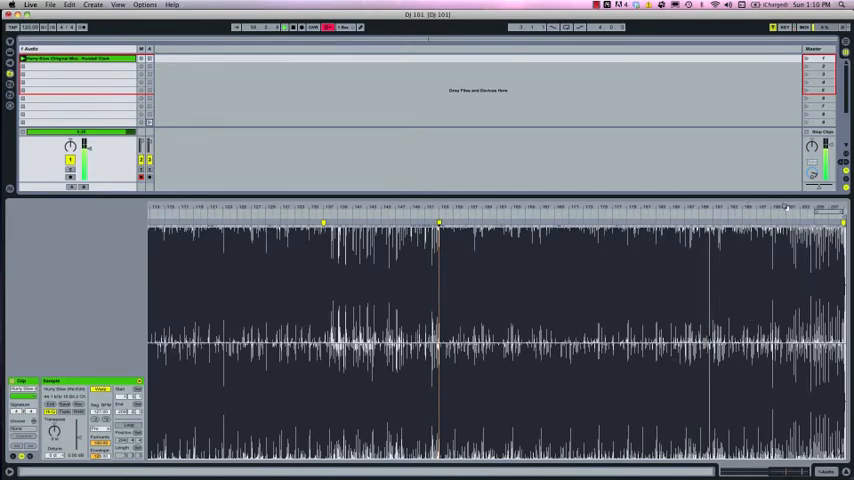
scroll(786, 207, down, 4)
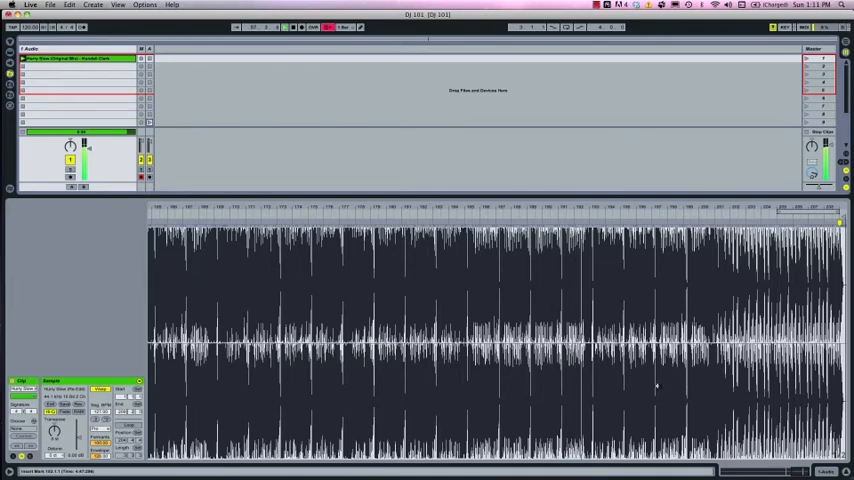
scroll(733, 207, up, 3)
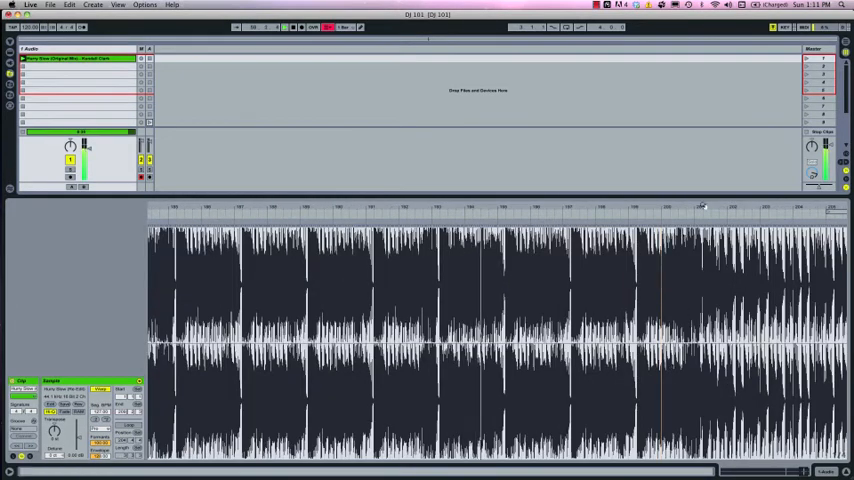
scroll(480, 207, up, 3)
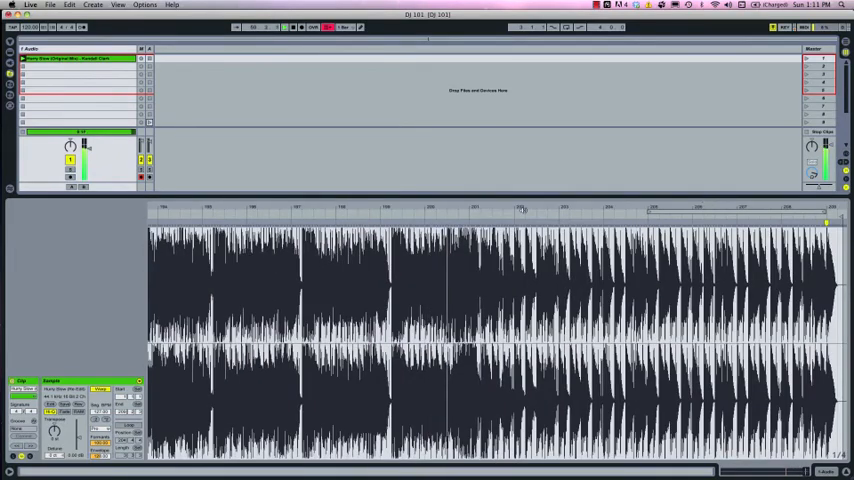
Step: Set a warp marker at bar 201 where the track's final section begins
click(480, 270)
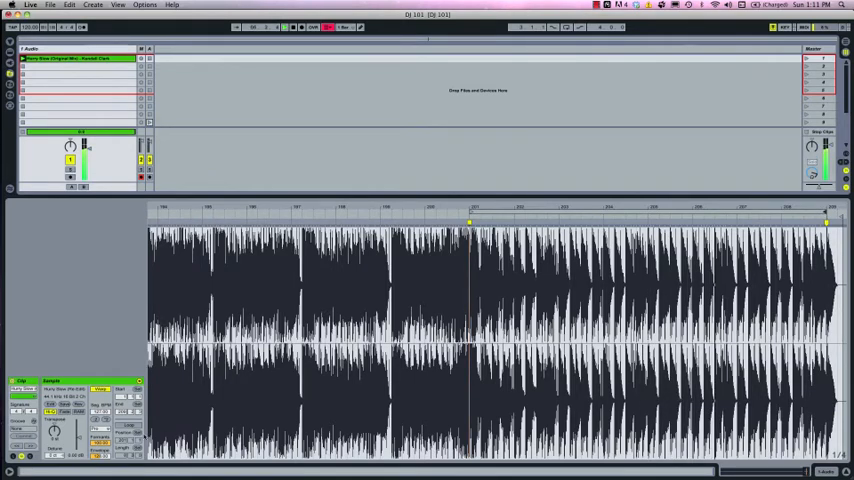
Step: Enable Loop in the Sample box so the bracketed ending of 'Hurry Slow' repeats
click(130, 427)
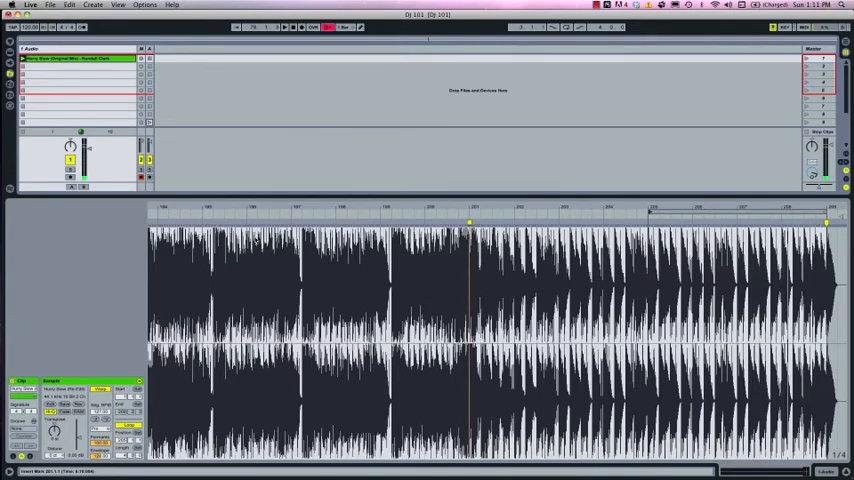
scroll(303, 207, down, 5)
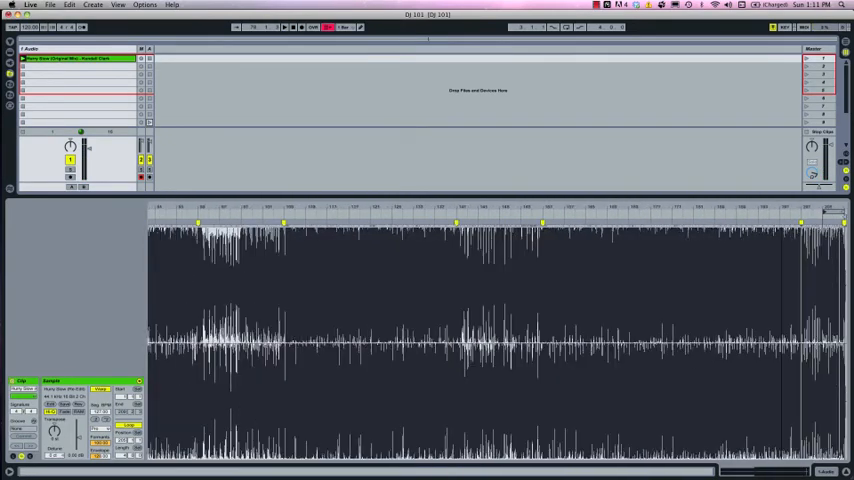